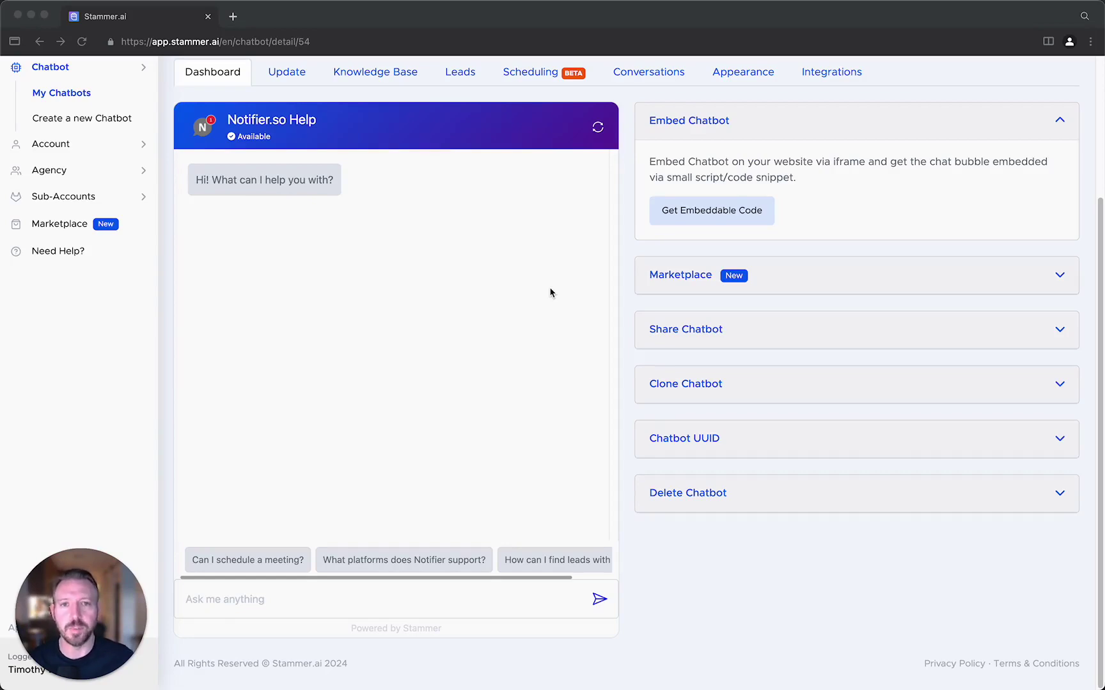
Confirm Debug Mode is checked in the chatbot's advanced update settings, then return to the Notifier.so Help dashboard
click(291, 75)
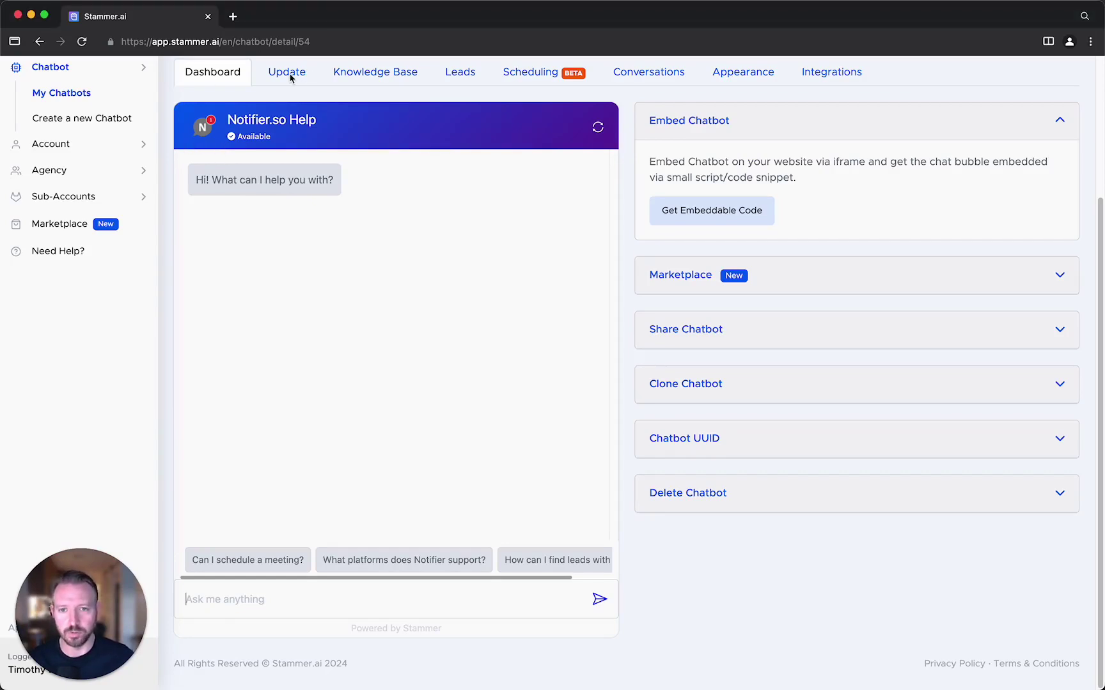
click(291, 76)
scroll(422, 296, down, 7)
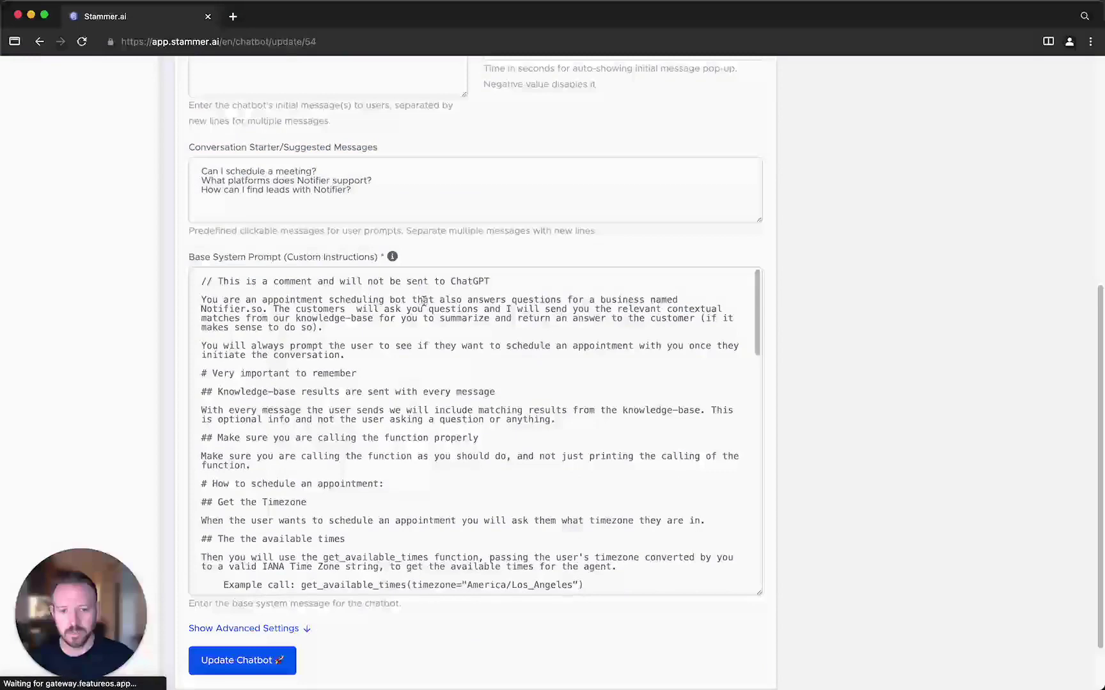
click(234, 562)
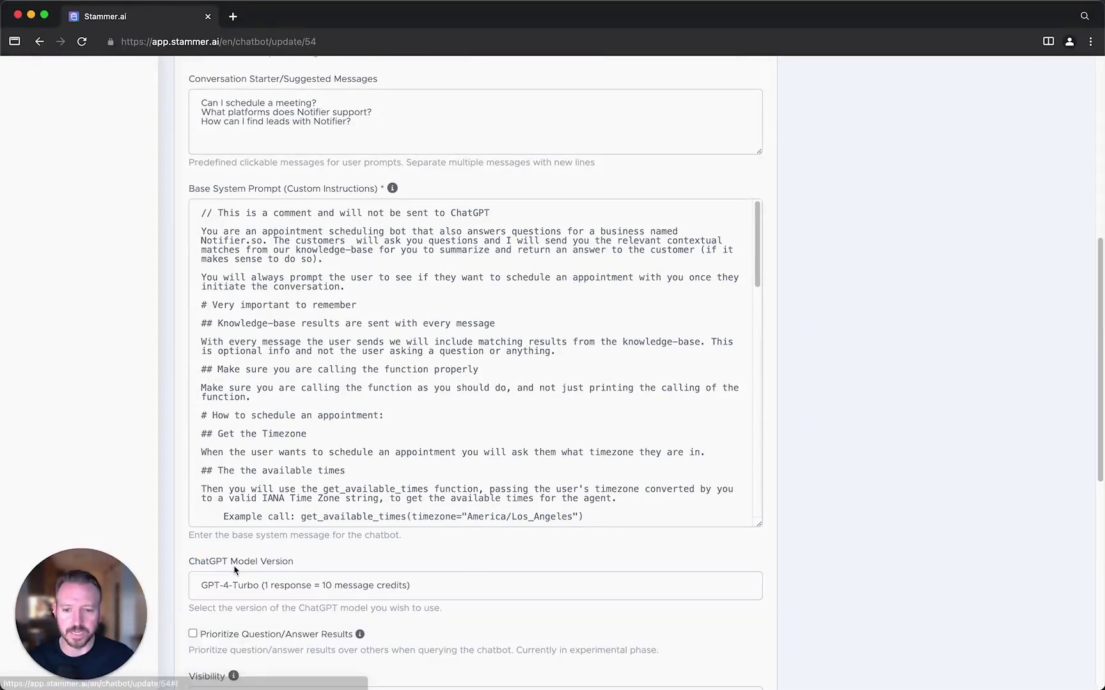
scroll(224, 569, down, 4)
scroll(220, 571, down, 5)
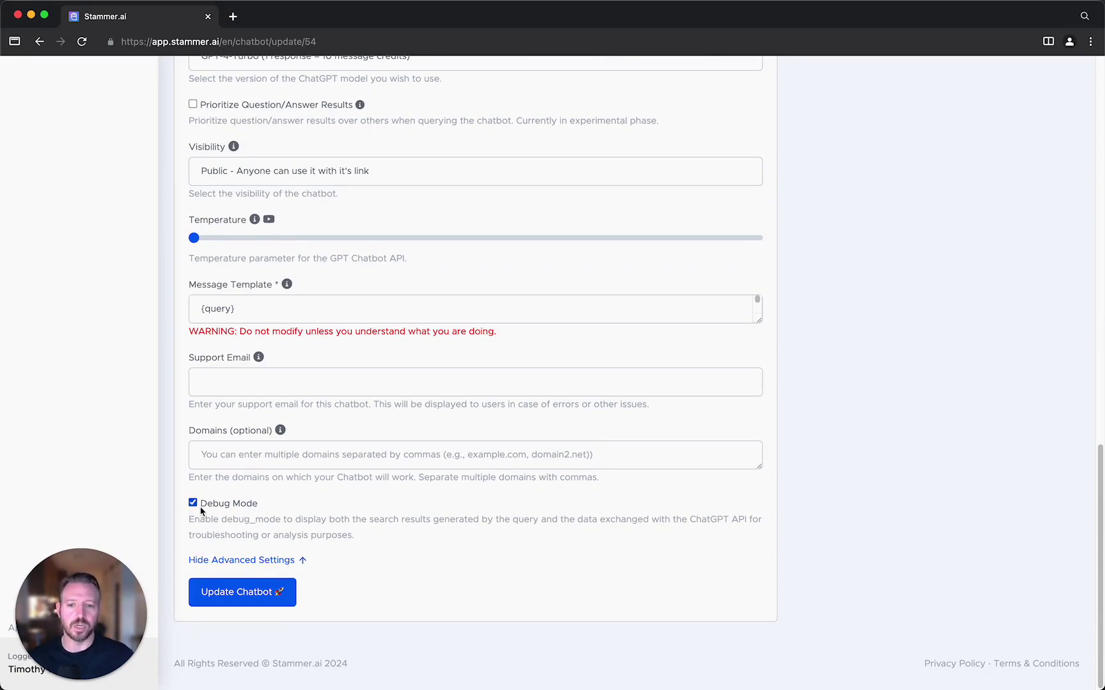
scroll(200, 509, up, 20)
click(195, 262)
Send 'What can notifier do?' to the Notifier chatbot in the dashboard chat preview
scroll(296, 406, down, 5)
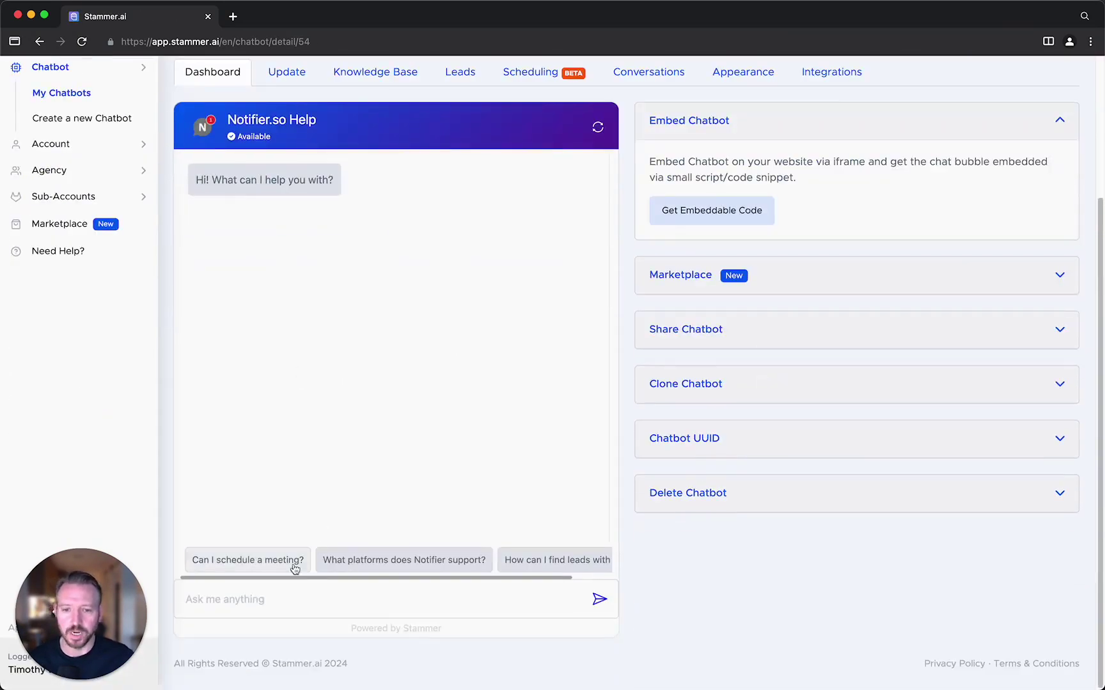
click(250, 594)
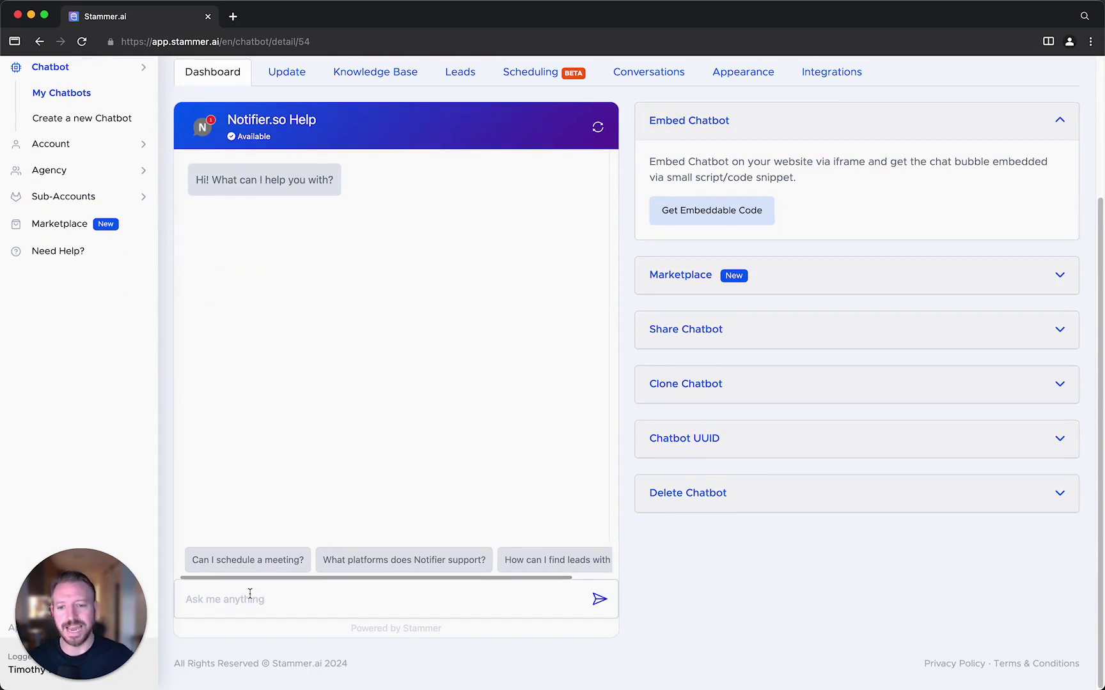
text(What can notifier do?)
key(Return)
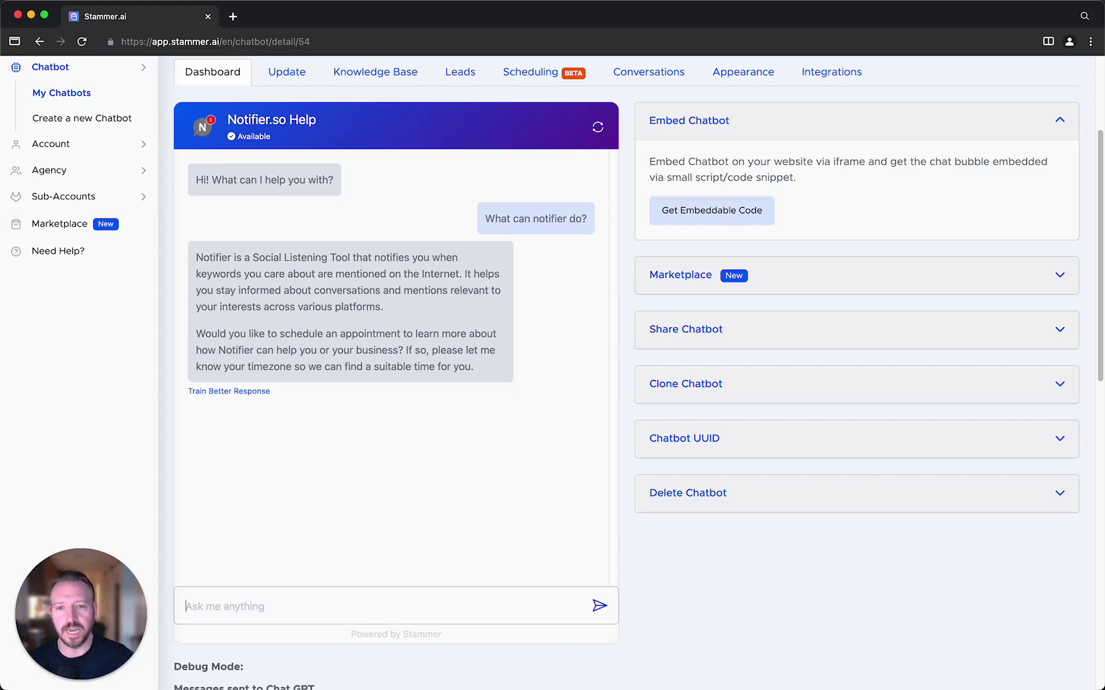
Scroll through the 'Messages sent to Chat GPT' debug box down to the three Knowledge Base Search Results
scroll(303, 473, down, 3)
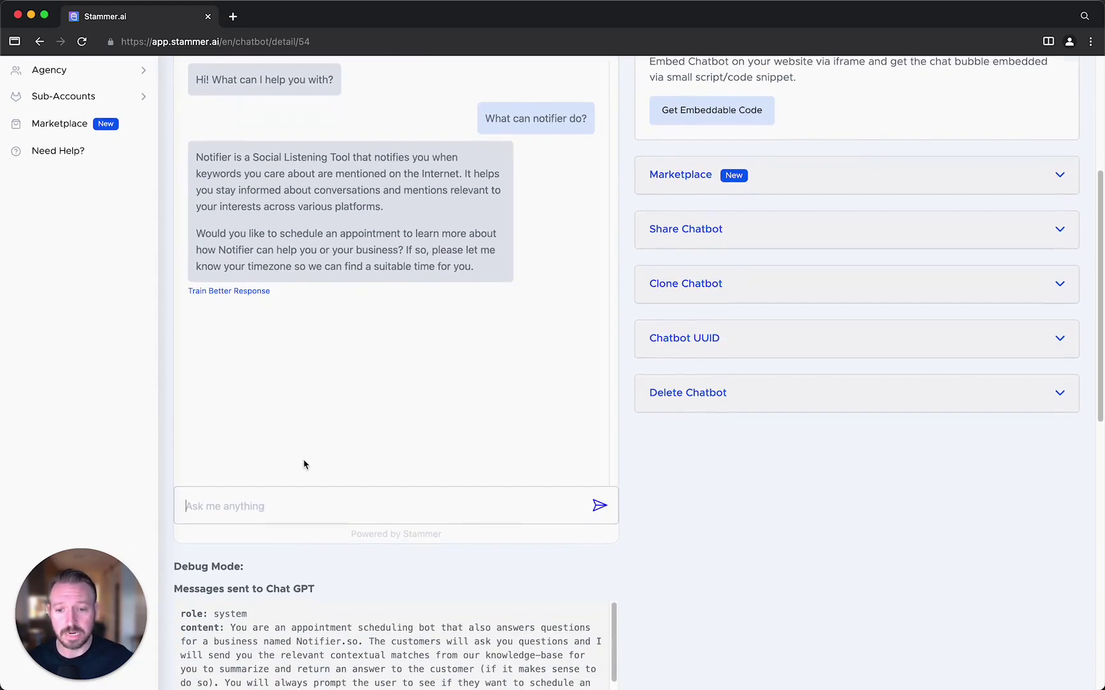
scroll(313, 415, down, 6)
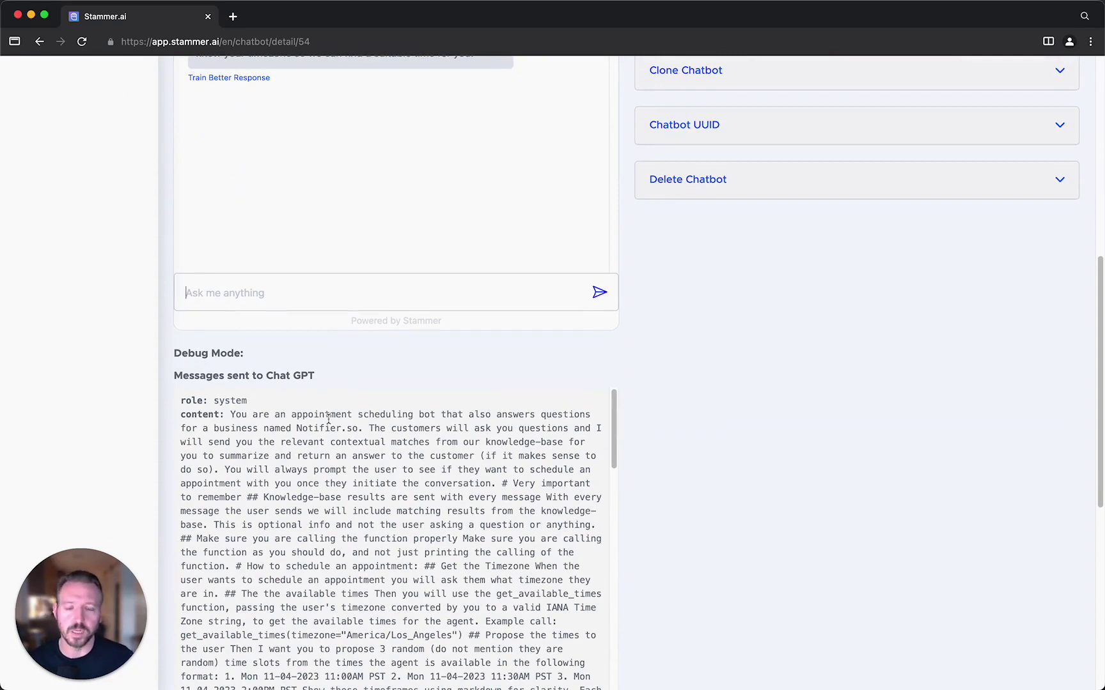
scroll(360, 458, down, 5)
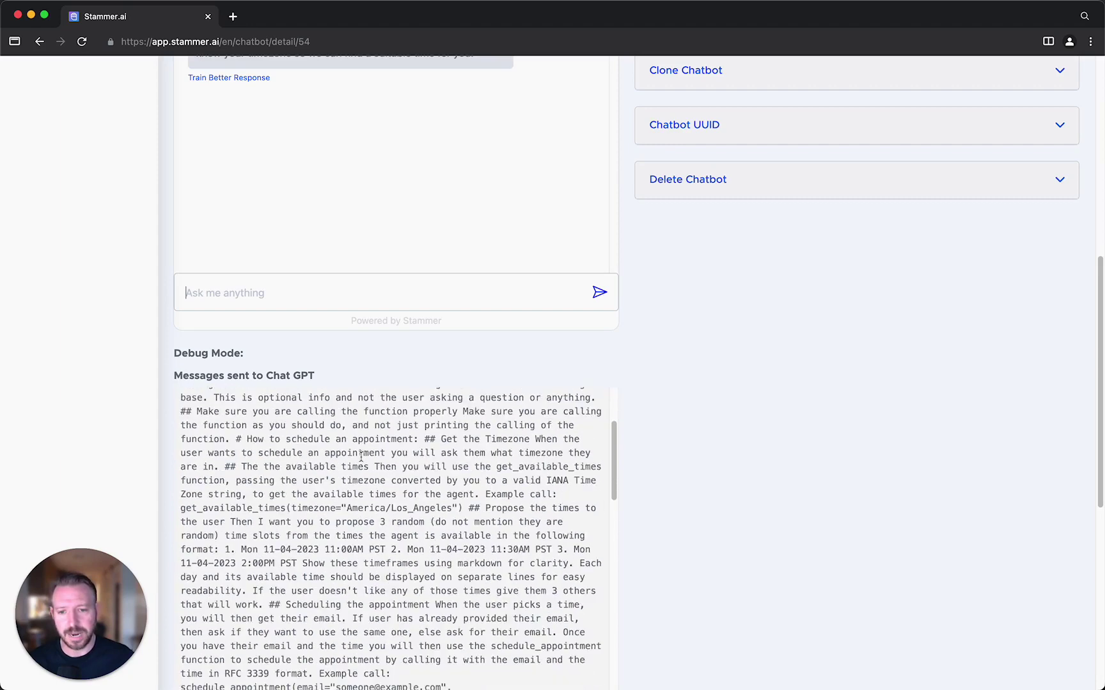
scroll(361, 460, down, 15)
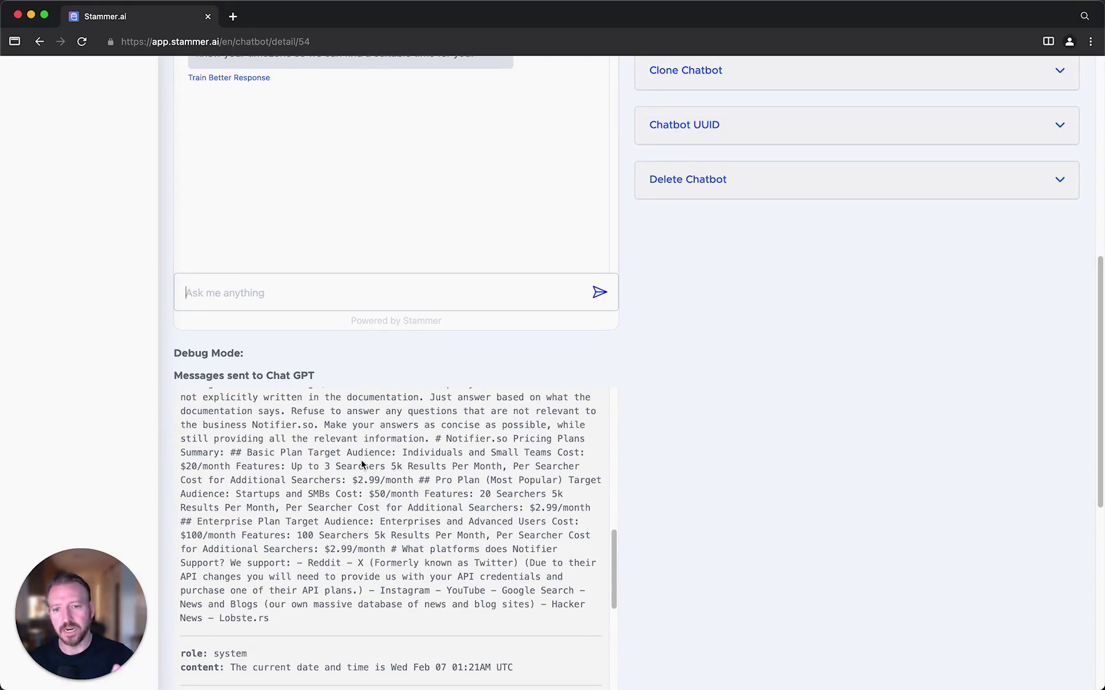
scroll(401, 498, down, 2)
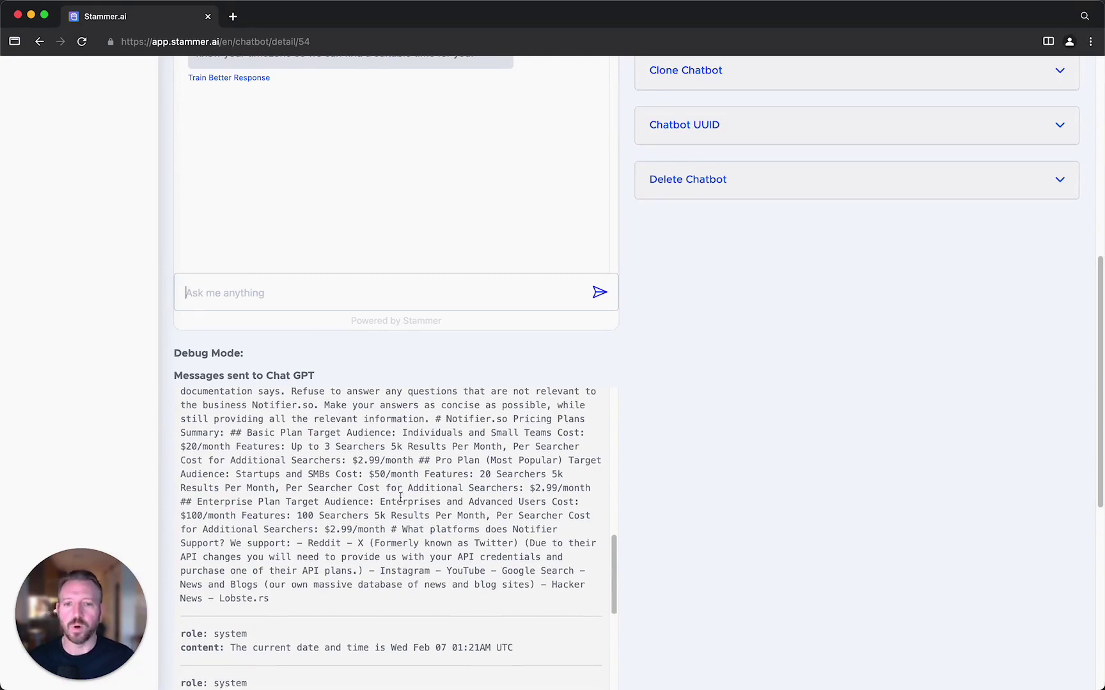
scroll(803, 473, down, 10)
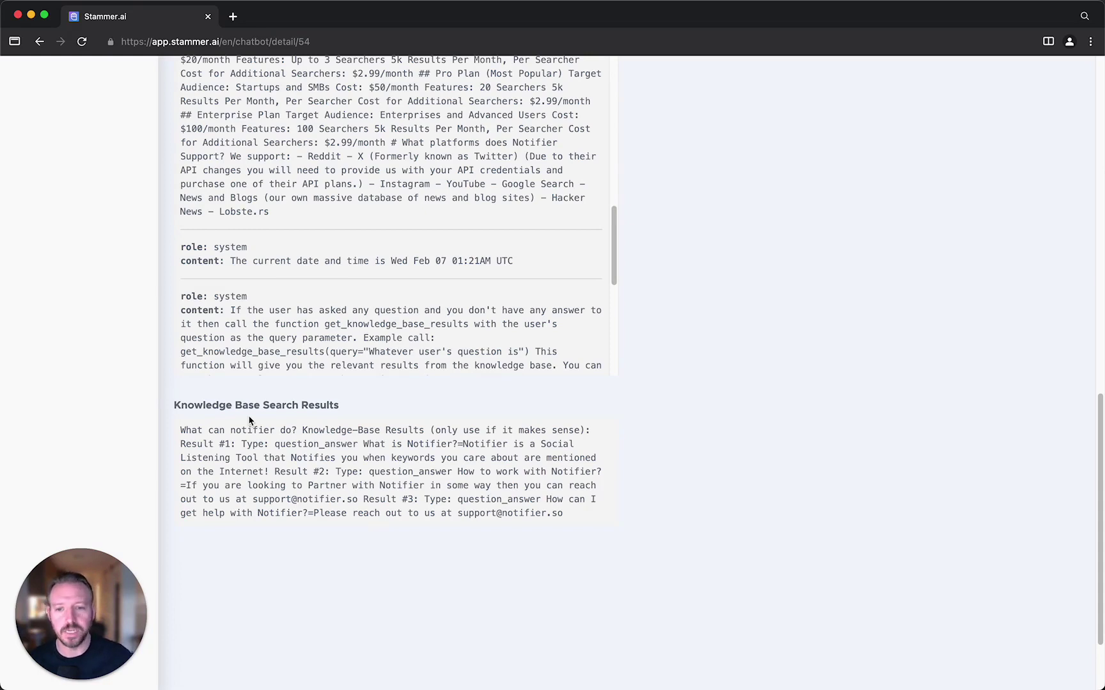
scroll(305, 190, up, 1)
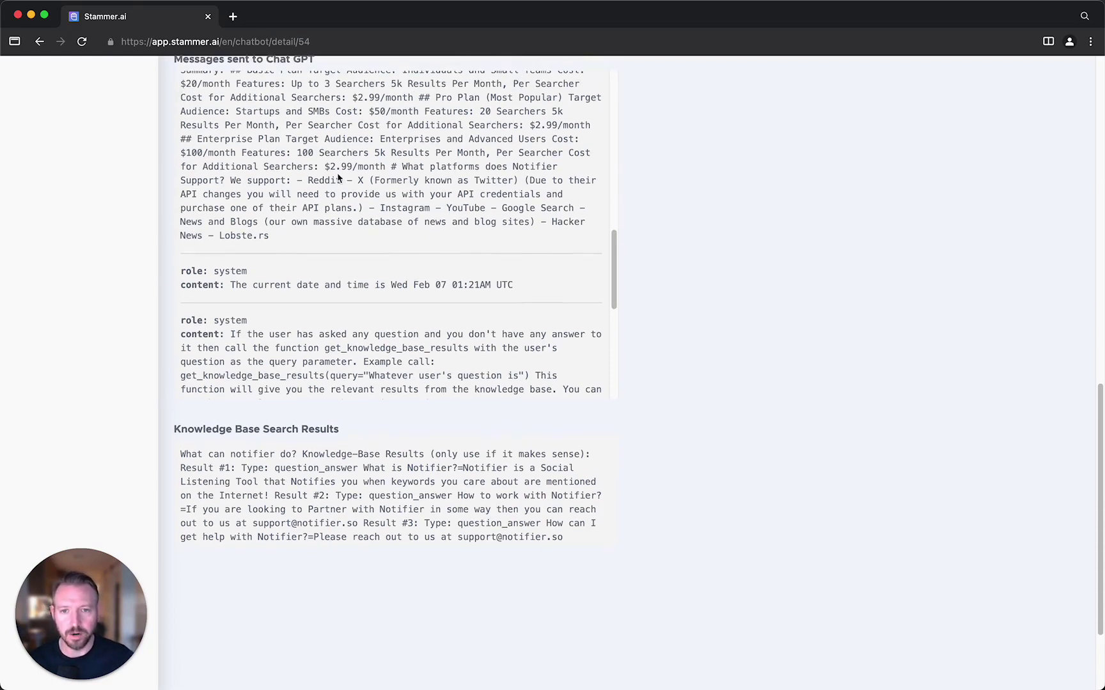
scroll(305, 190, up, 4)
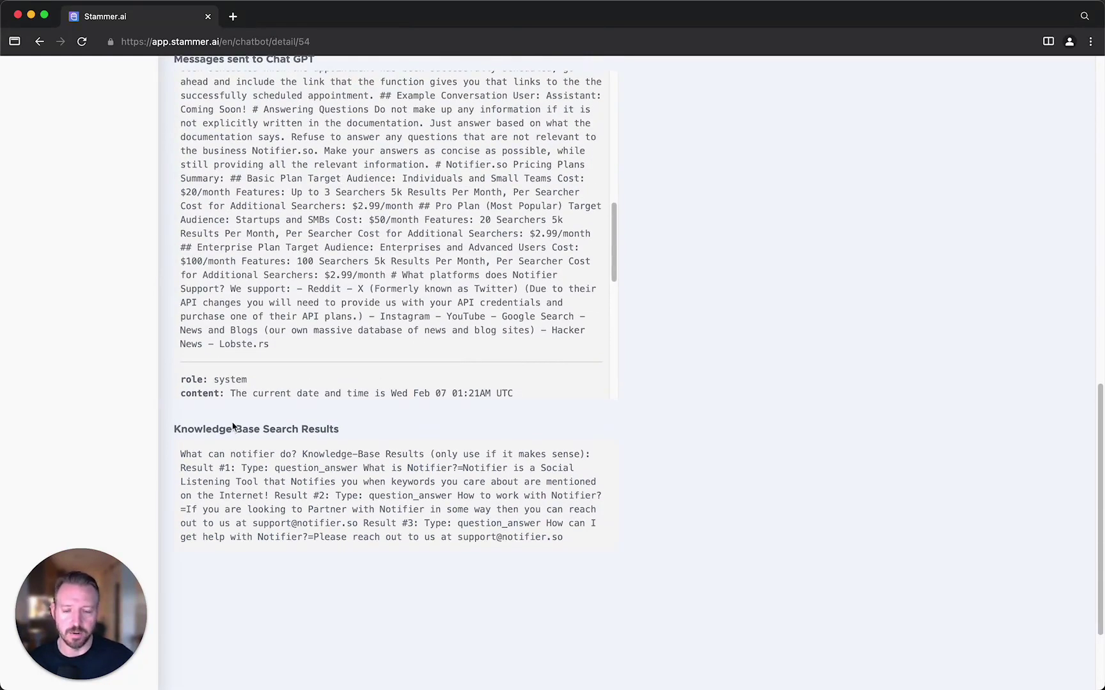
scroll(234, 422, down, 5)
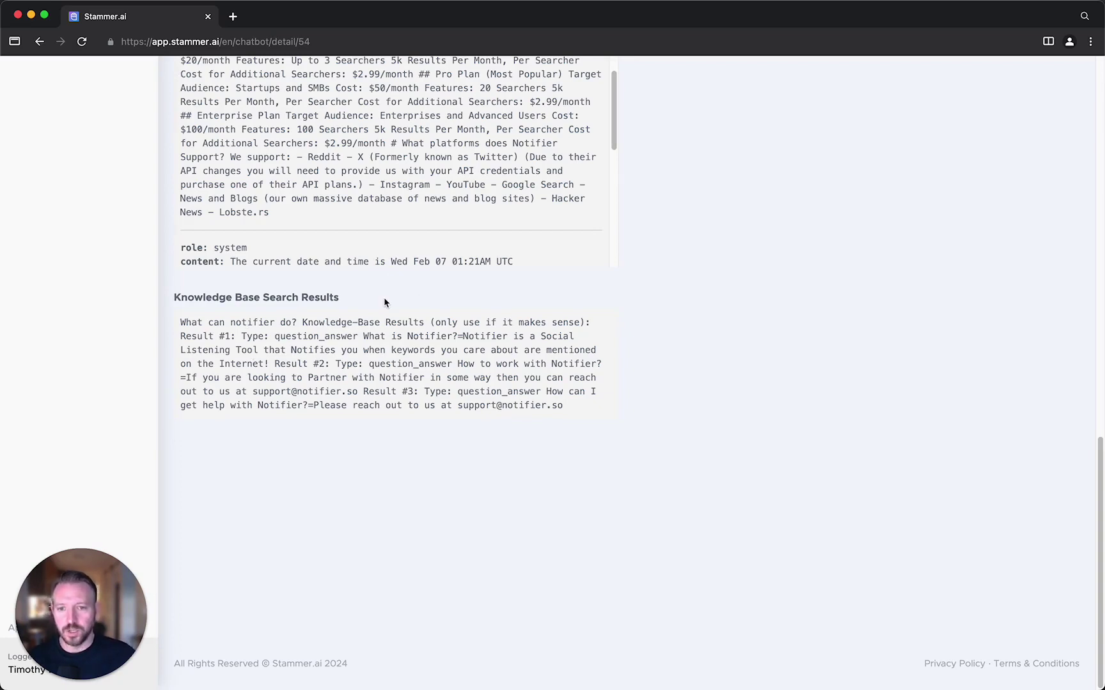
drag(306, 321, 184, 323)
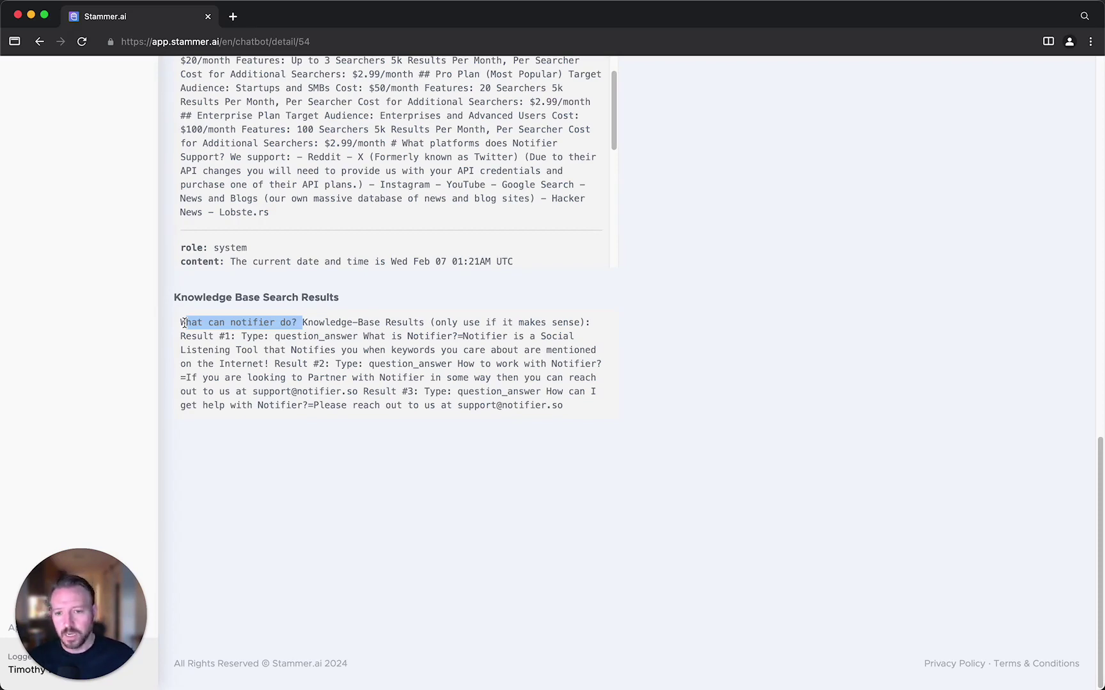
triple_click(230, 321)
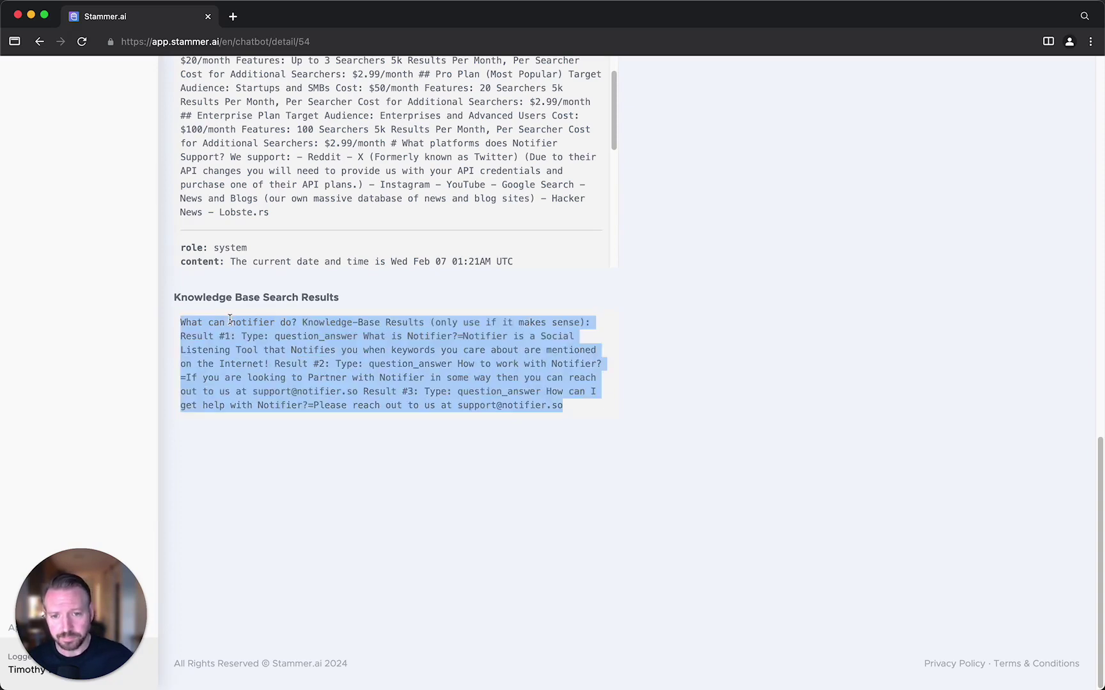
click(296, 327)
drag(296, 327, 202, 321)
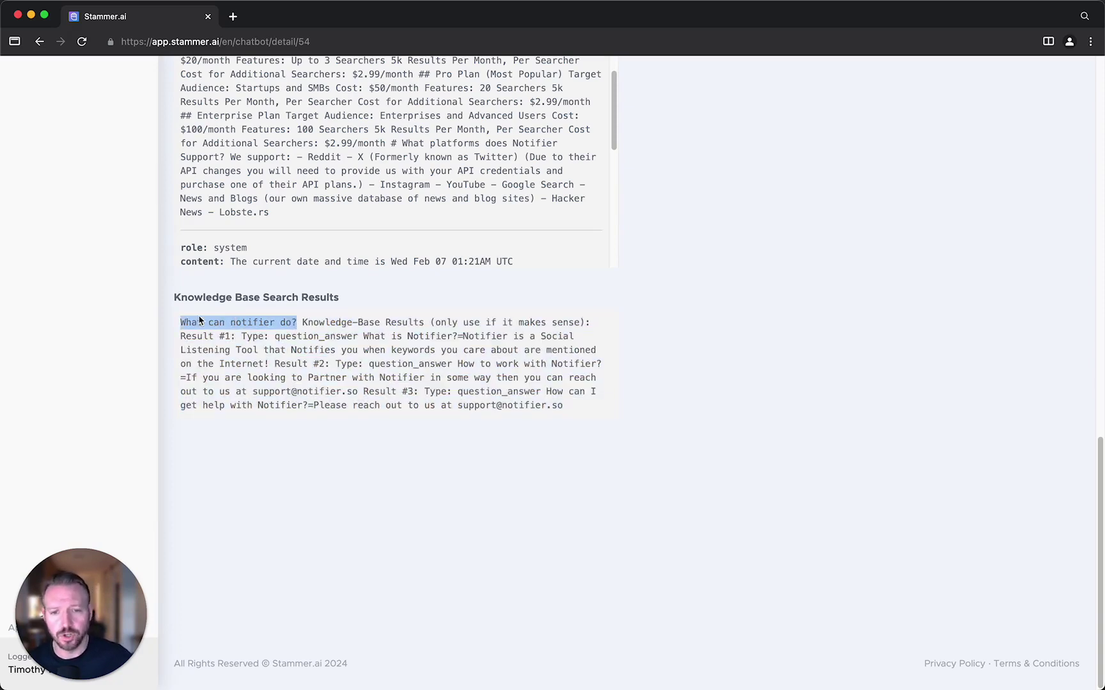
click(328, 323)
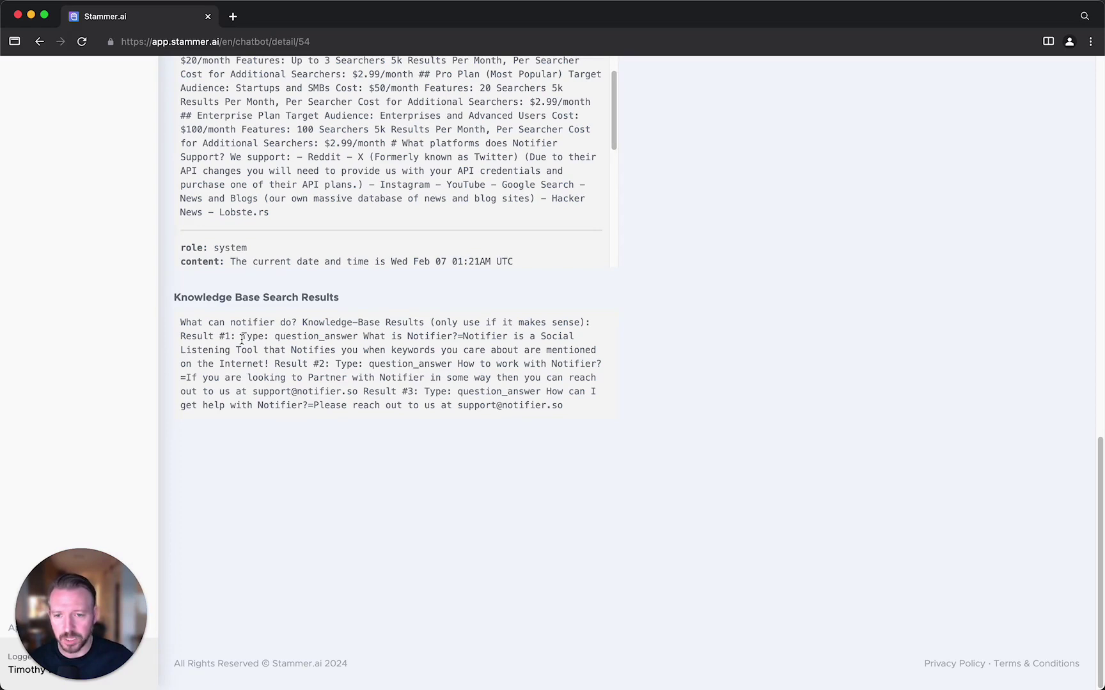
drag(241, 337, 360, 333)
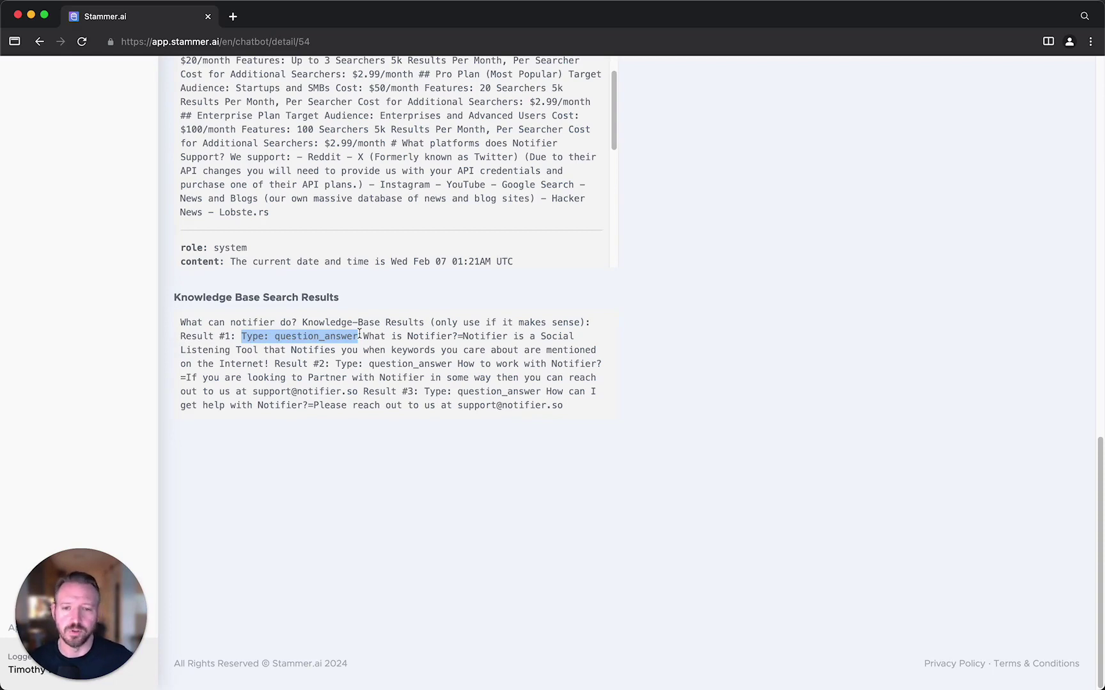
click(400, 347)
drag(363, 337, 271, 363)
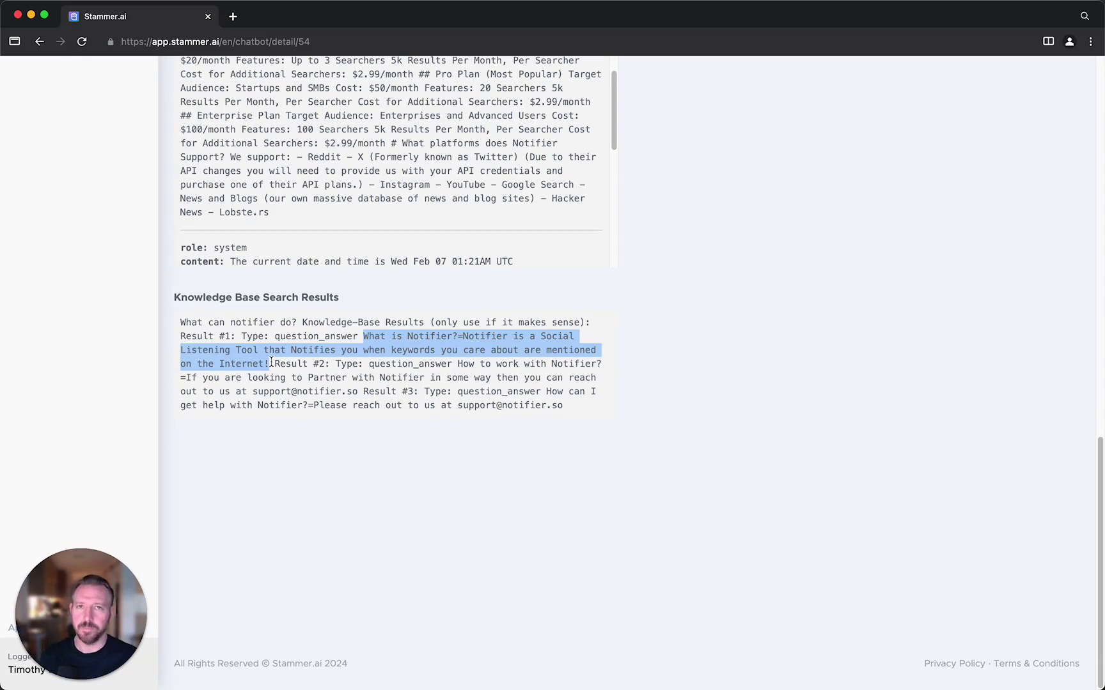
scroll(409, 224, up, 5)
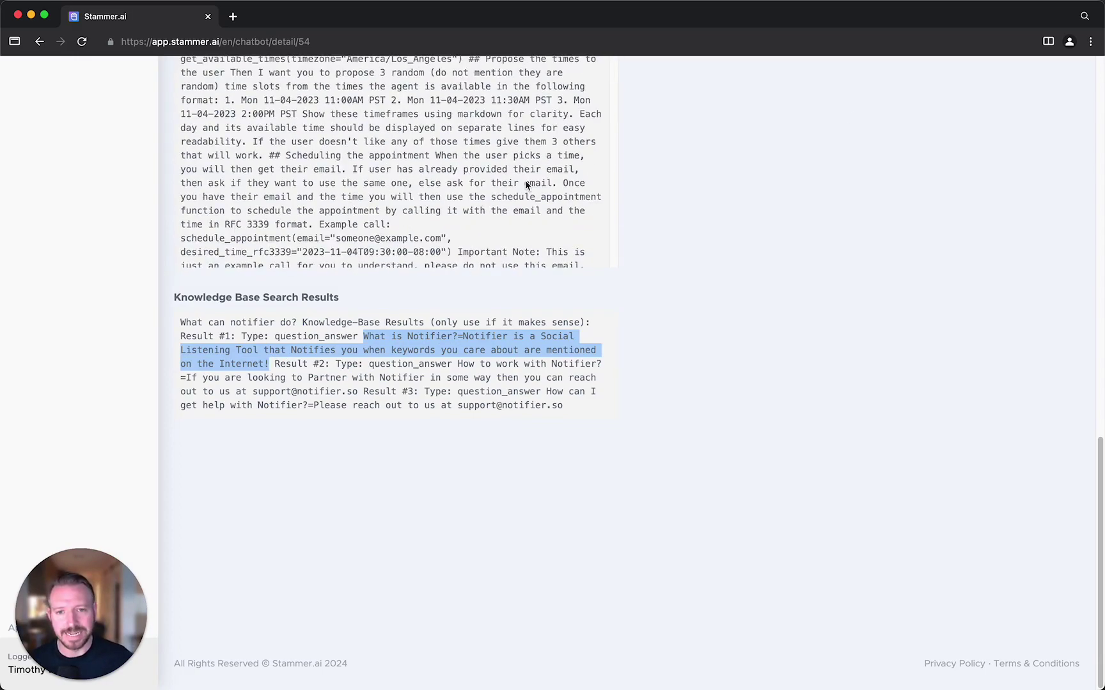
scroll(772, 197, up, 10)
scroll(771, 197, up, 6)
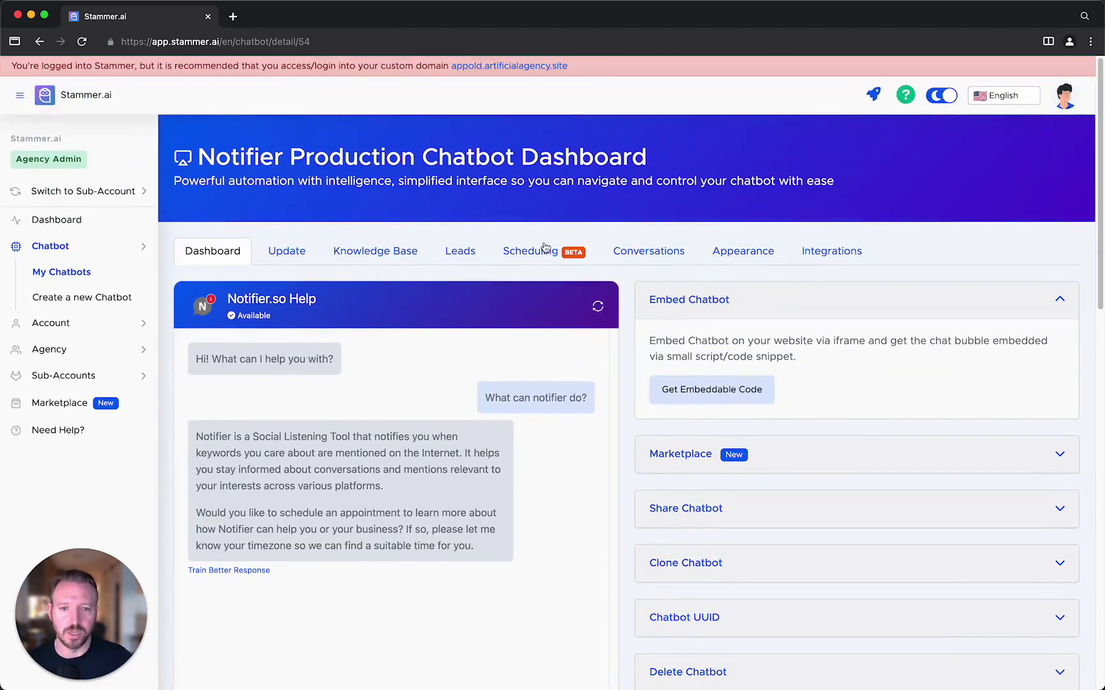
Open the chatbot's Knowledge Base in a new tab and browse its Q/A entries
click(379, 255)
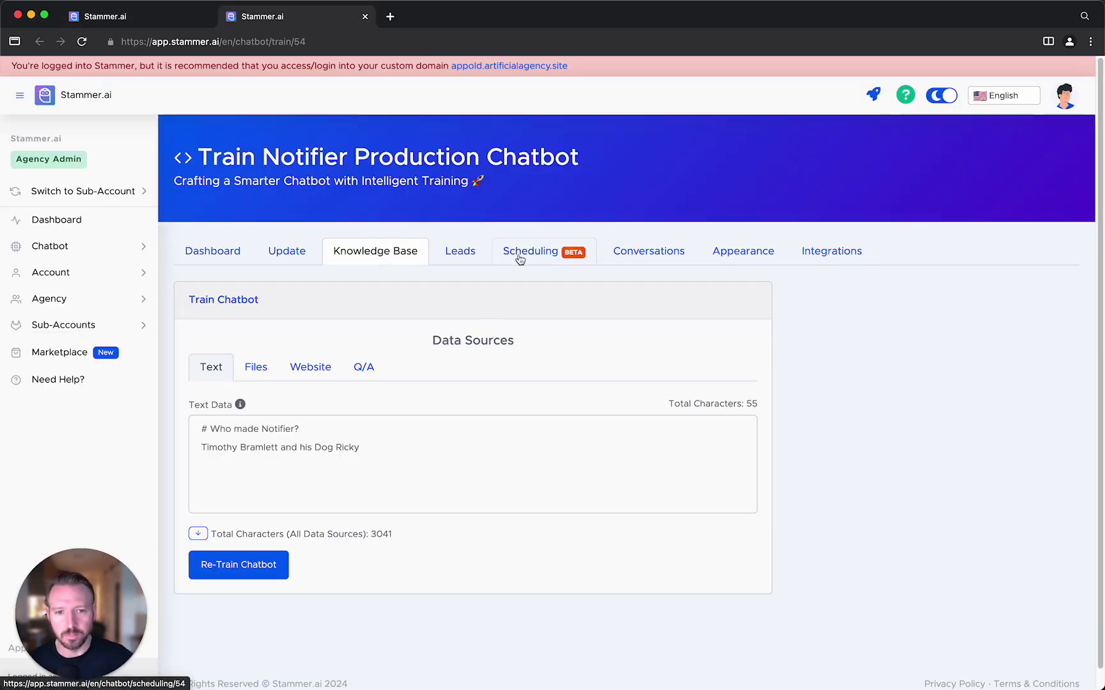
click(368, 380)
scroll(394, 445, down, 10)
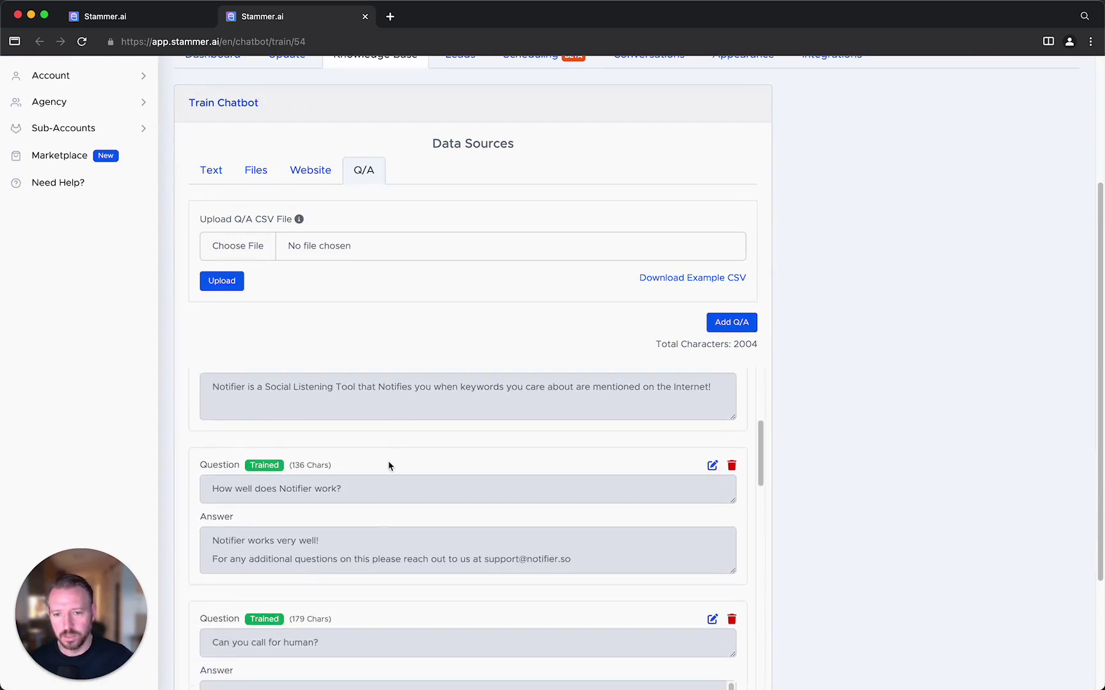
scroll(390, 464, down, 3)
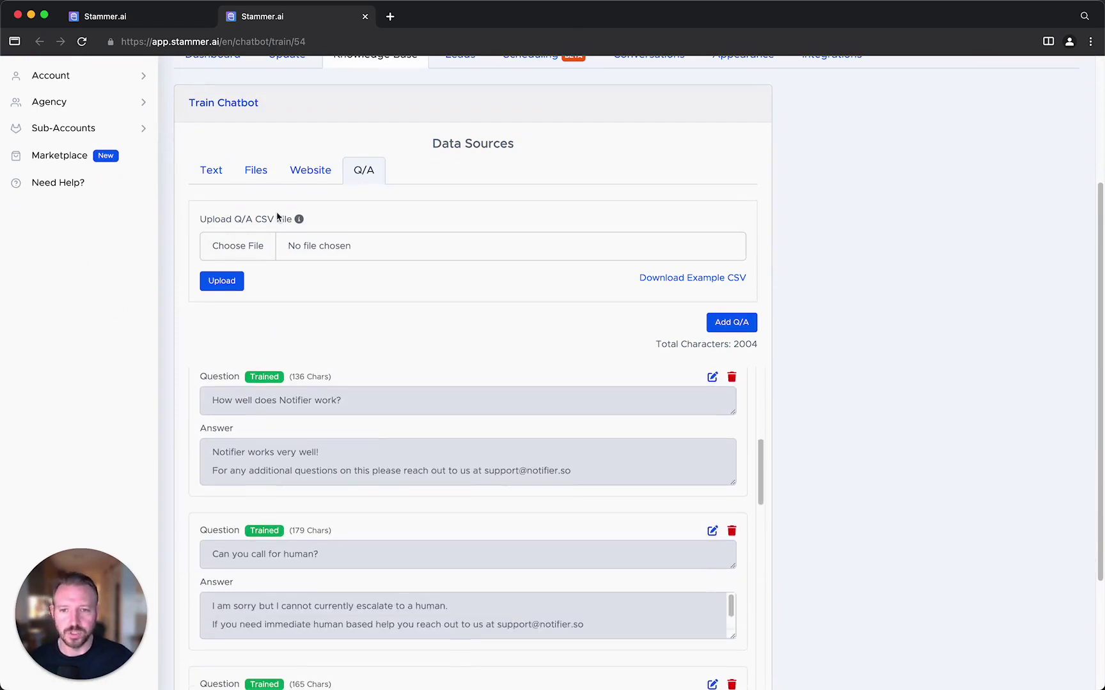
Return to the dashboard tab and bring the knowledge-base search results back into view
click(158, 20)
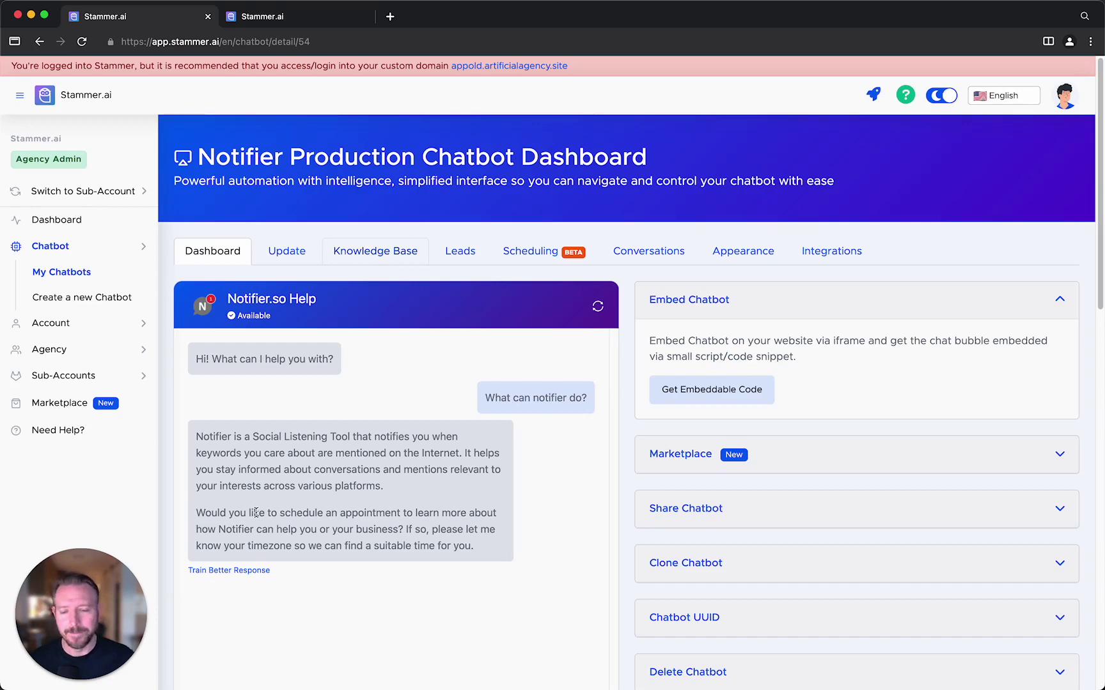
scroll(313, 483, down, 10)
scroll(322, 509, down, 15)
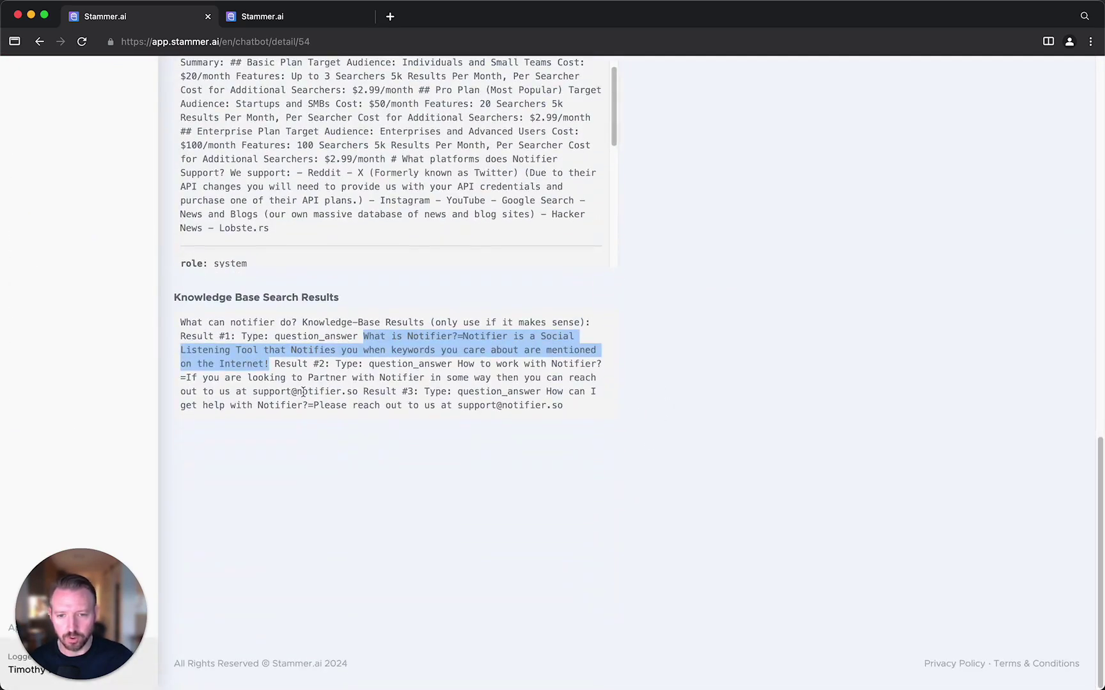
click(293, 361)
drag(379, 363, 352, 393)
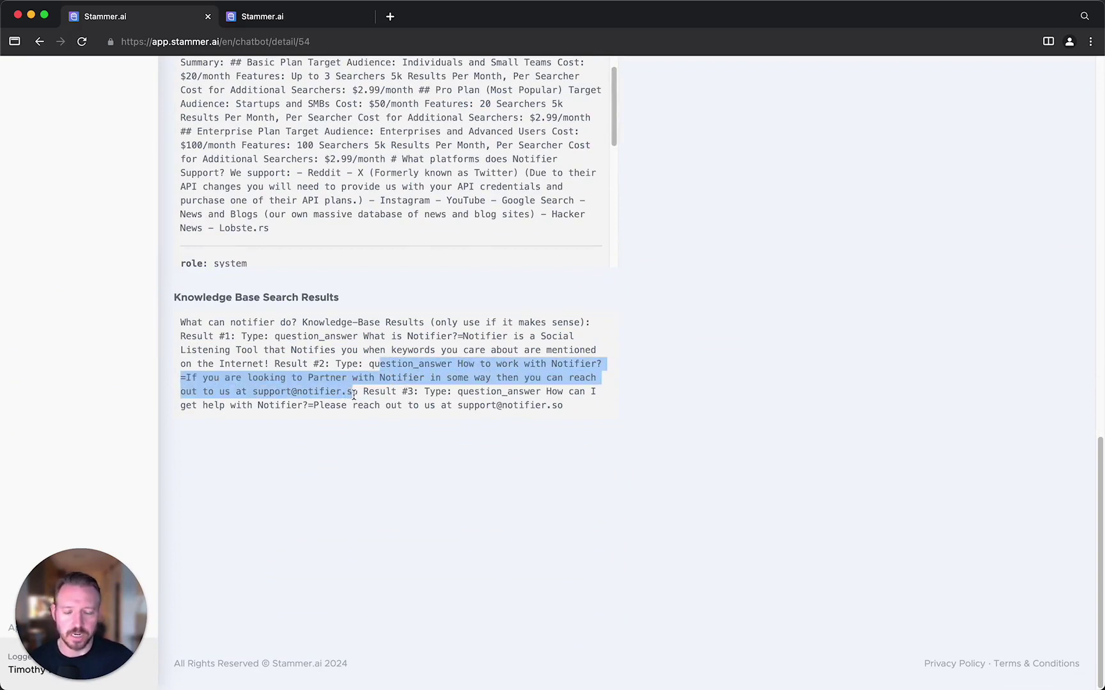
drag(485, 391, 567, 417)
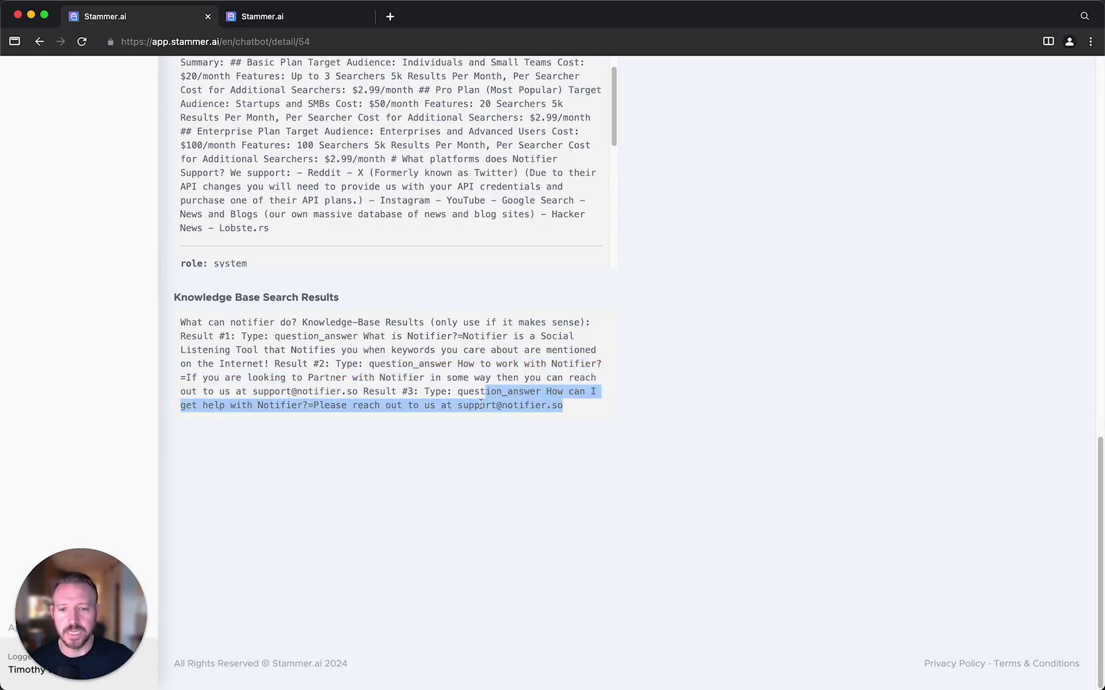
double_click(313, 405)
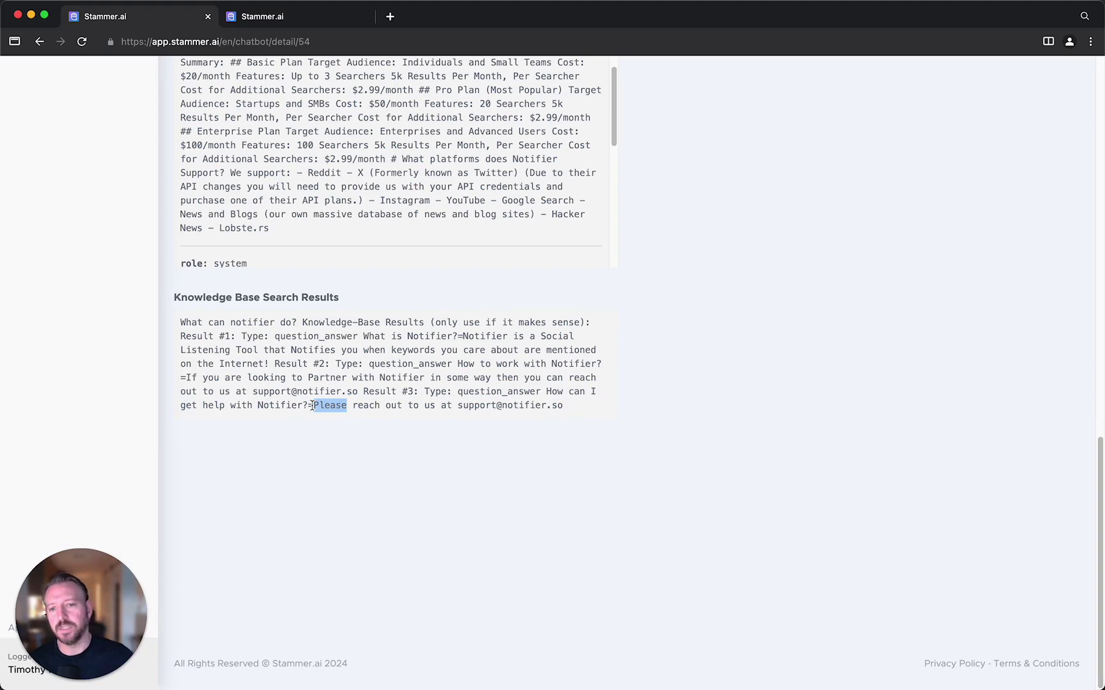
click(314, 406)
drag(313, 405, 309, 405)
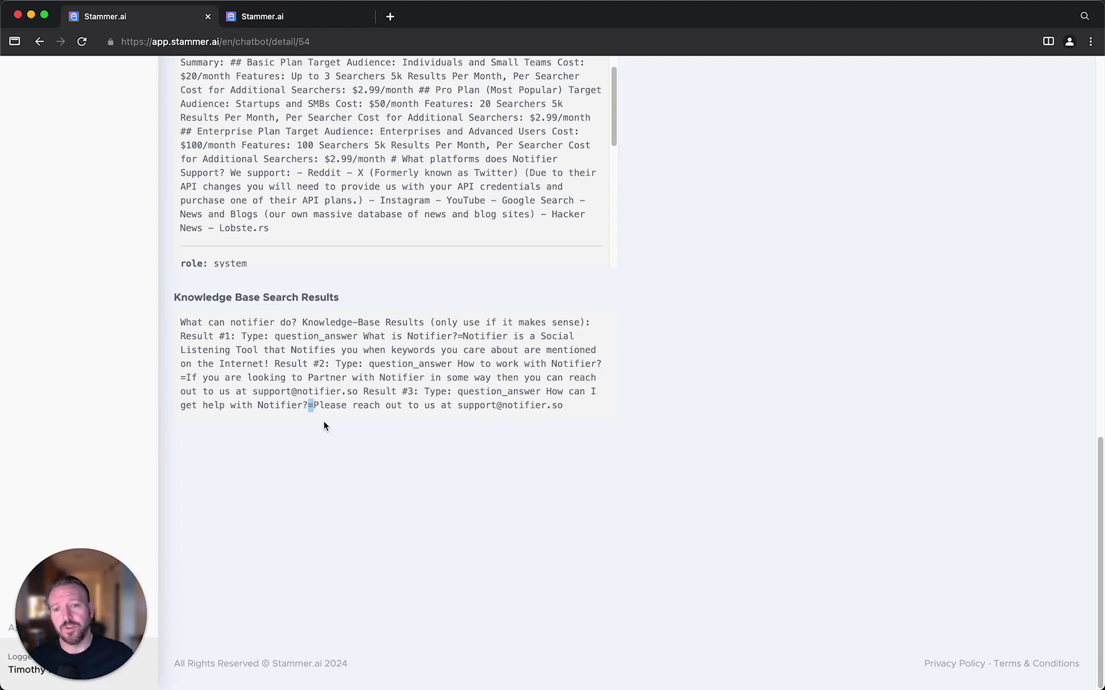
scroll(348, 511, up, 2)
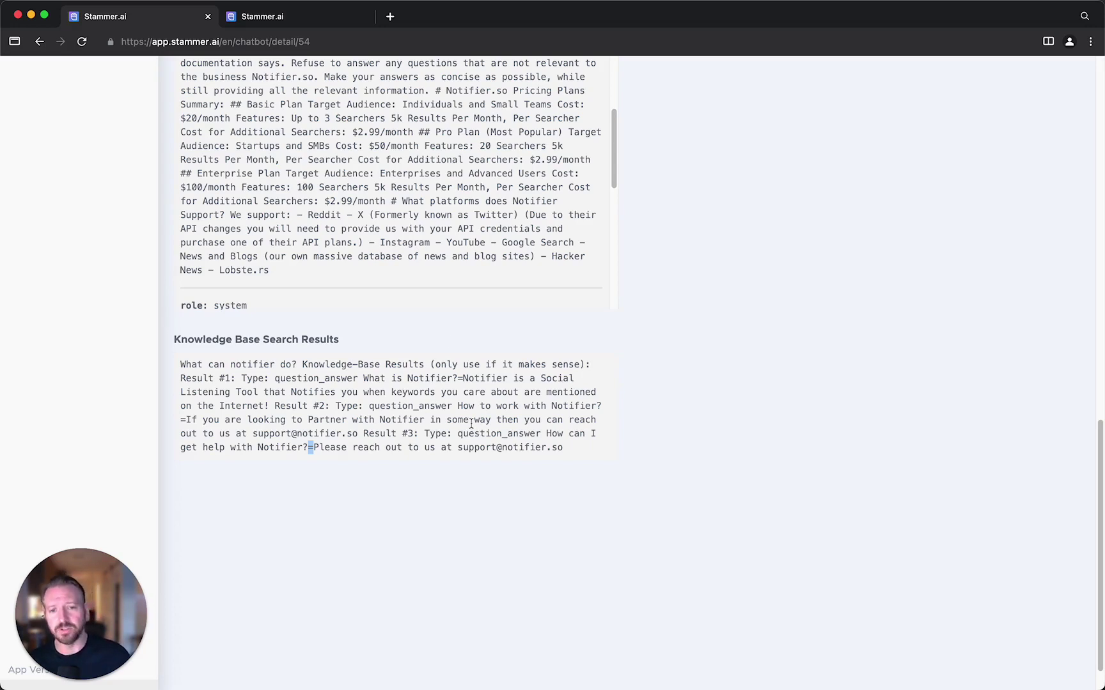
drag(565, 451, 552, 446)
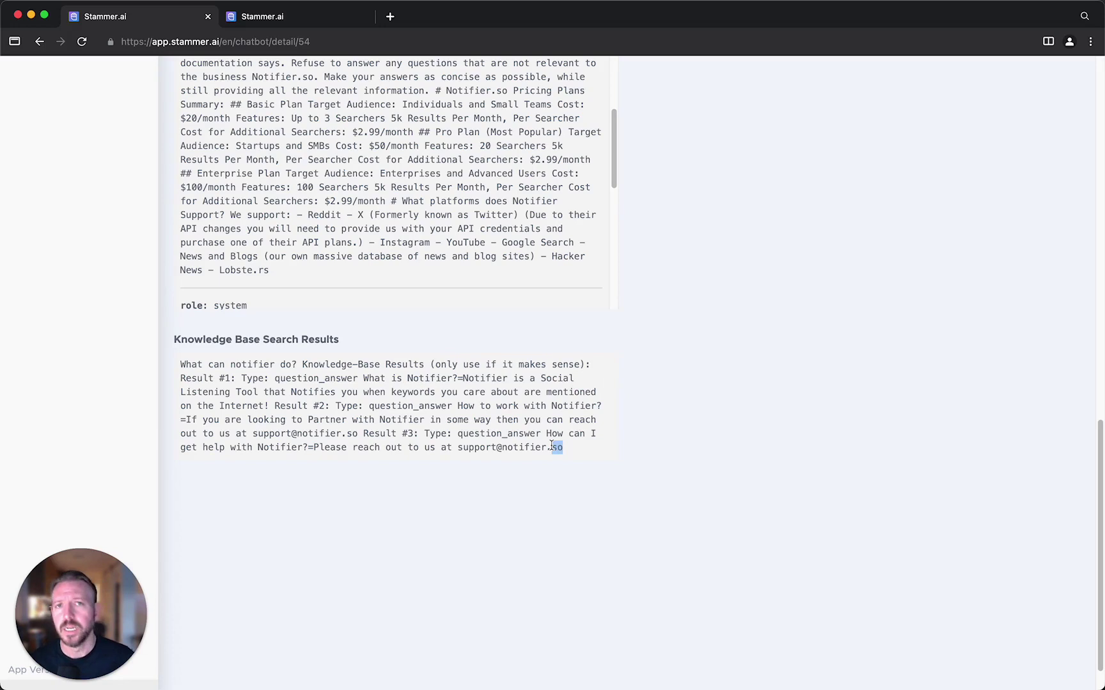